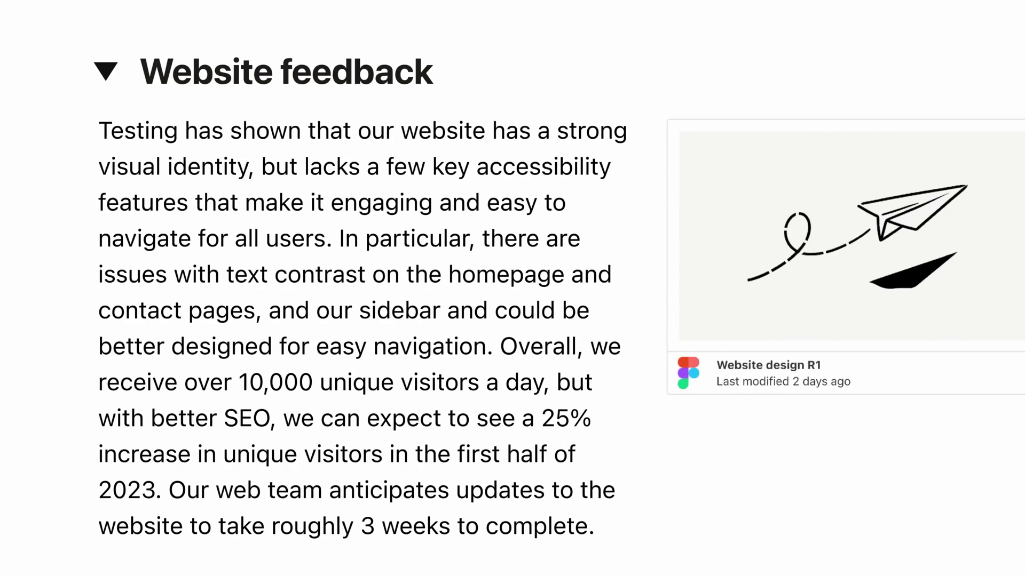
Ask Notion AI to find action items in the Website feedback write-up
key("space")
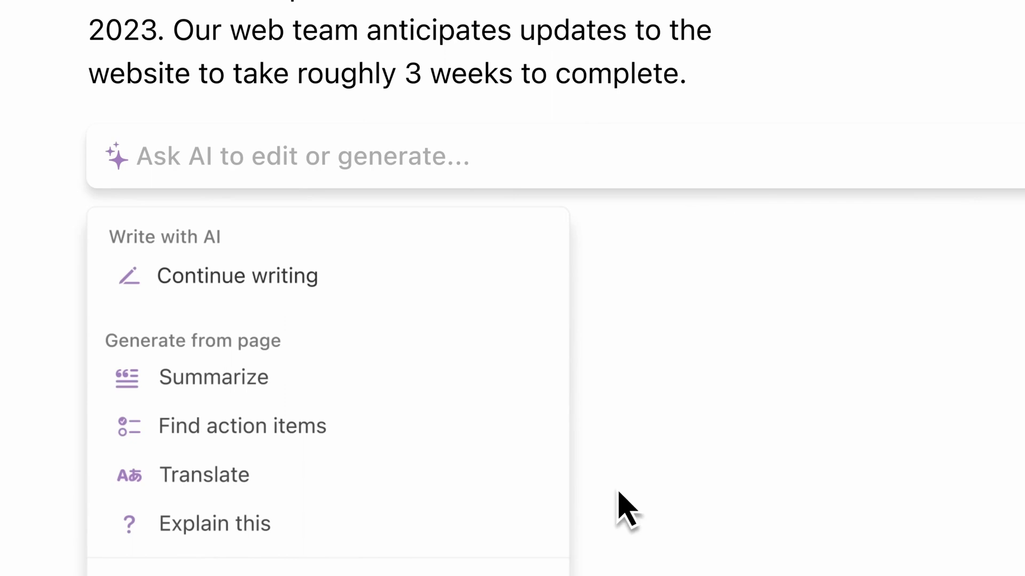
left_click(416, 435)
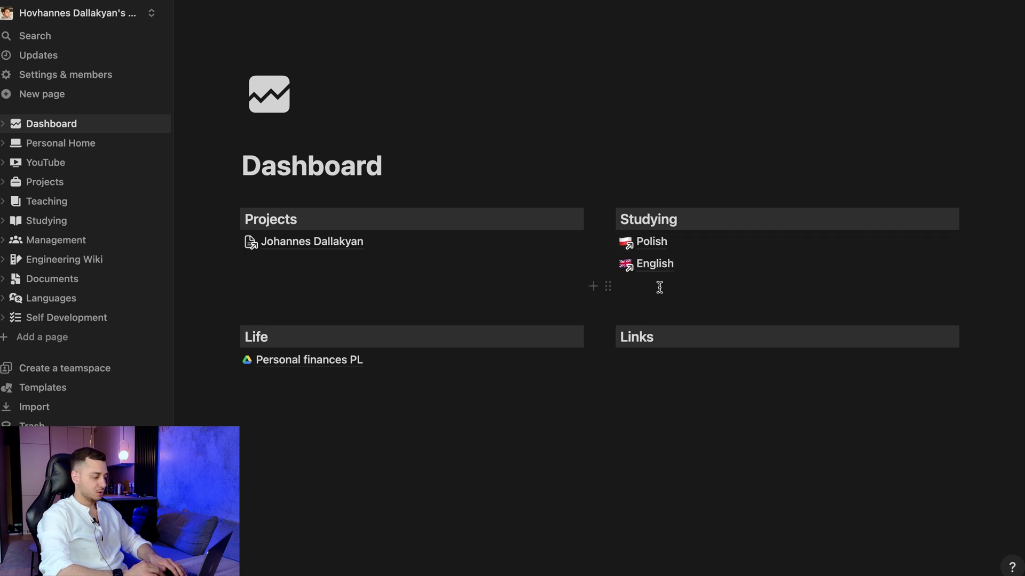
Open the project's video board from the Dashboard Links, then return to the YouTube page
mouse_move(260, 363)
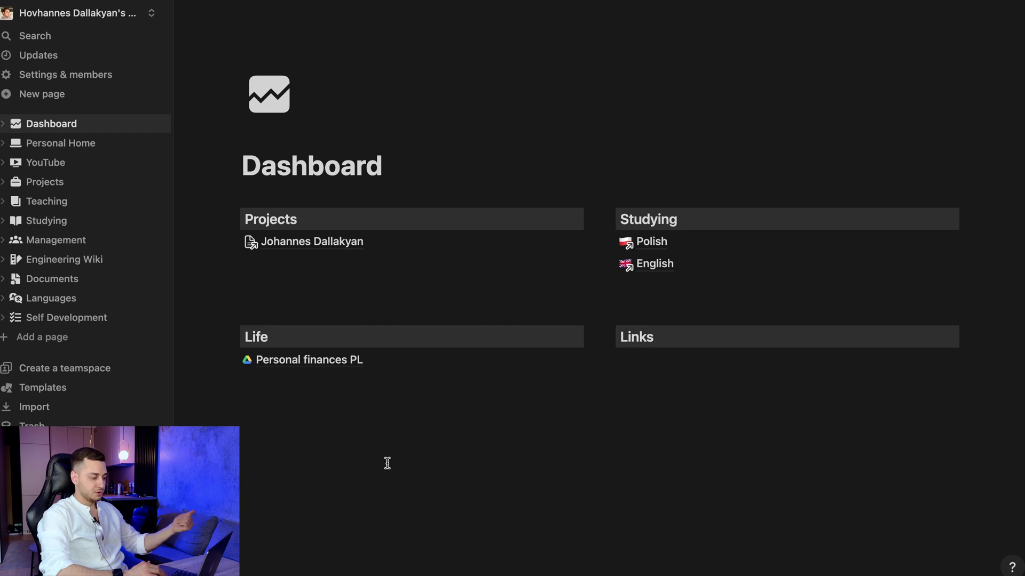
left_click(656, 364)
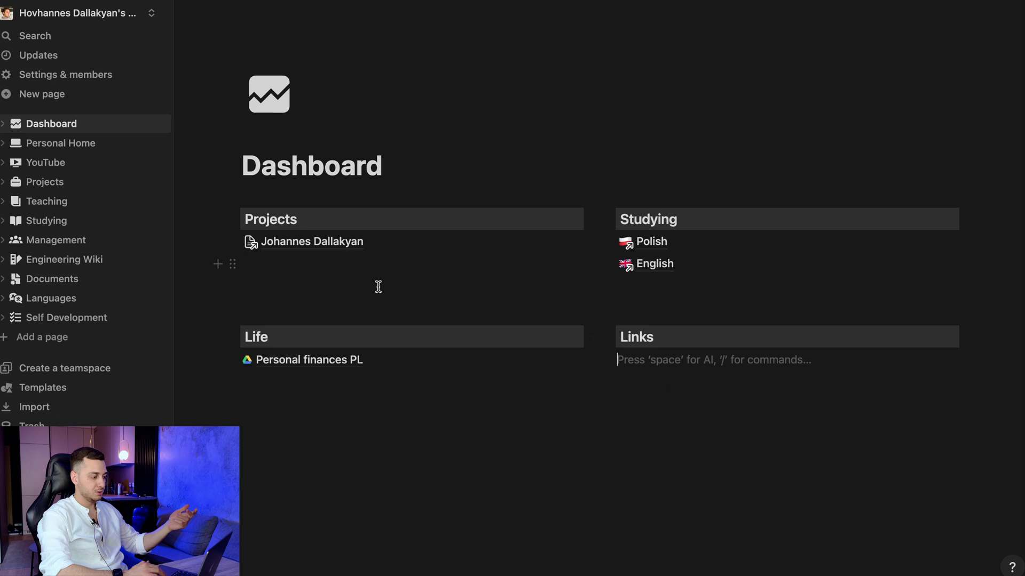
left_click(326, 249)
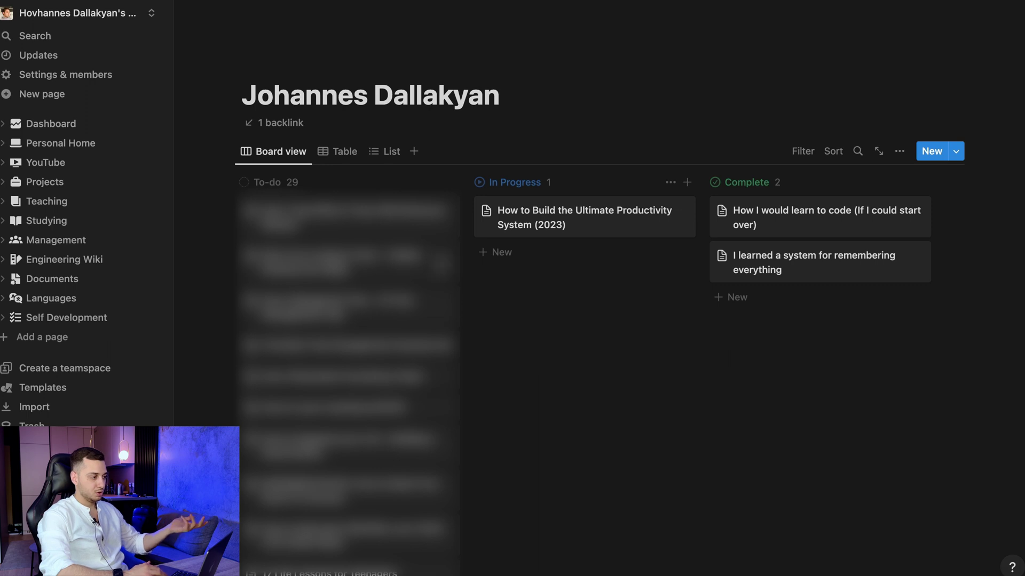
key("super+bracketleft")
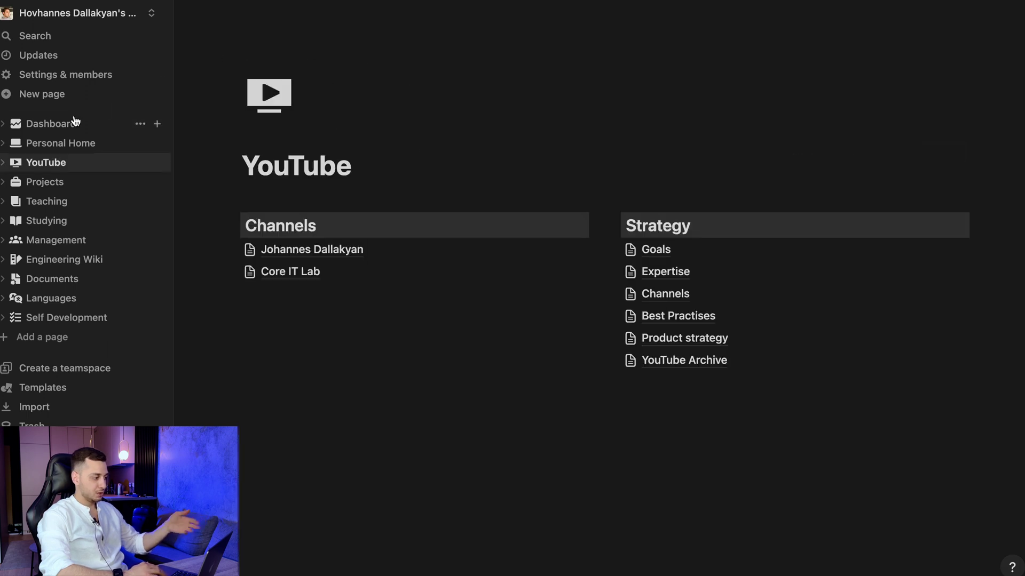
left_click(51, 123)
left_click(30, 163)
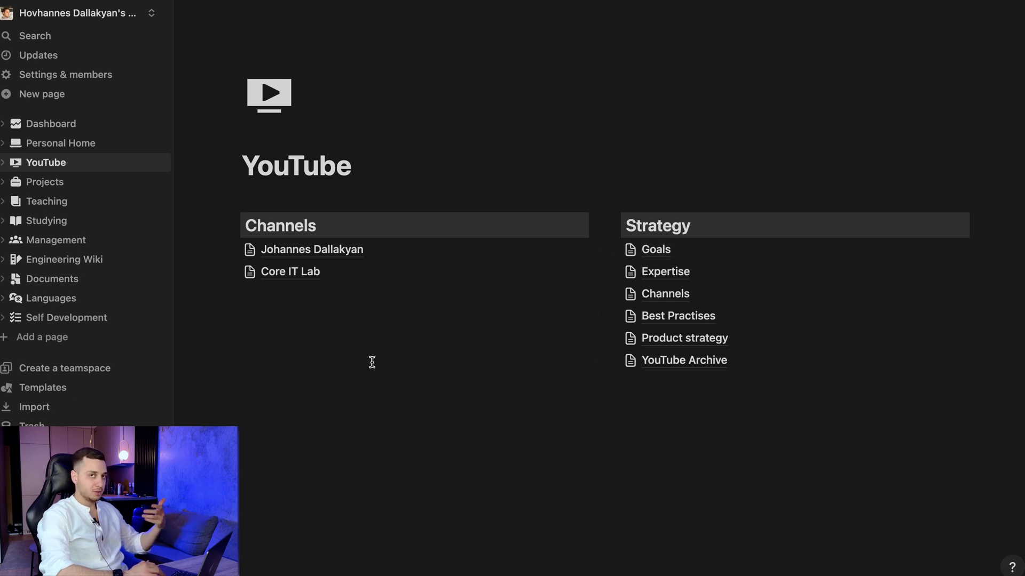
Shift the in-progress card on the channel's video board toward Complete, then open Teaching
left_click(325, 254)
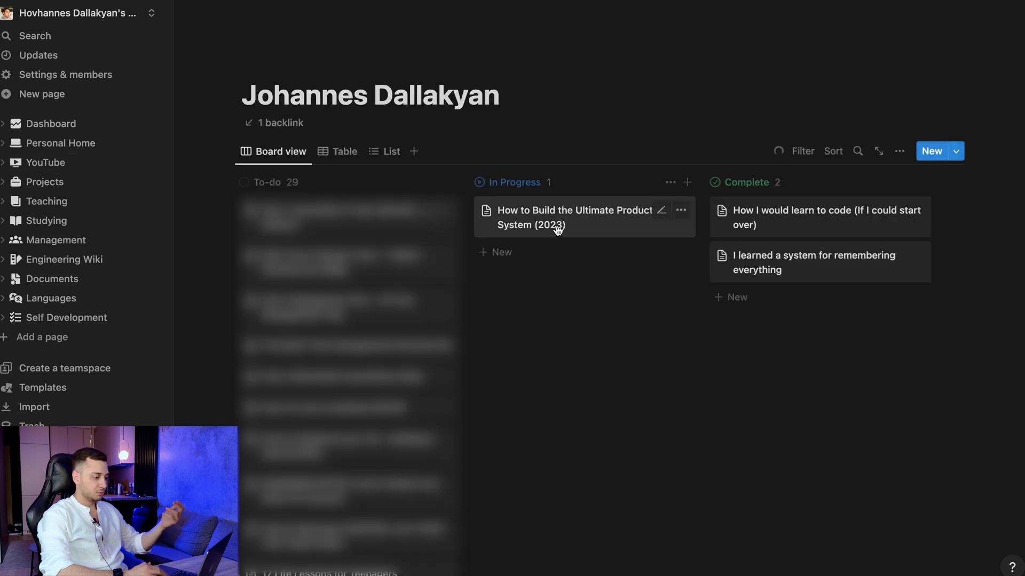
mouse_move(558, 232)
left_mouse_down()
mouse_move(775, 231)
mouse_move(550, 223)
left_mouse_up()
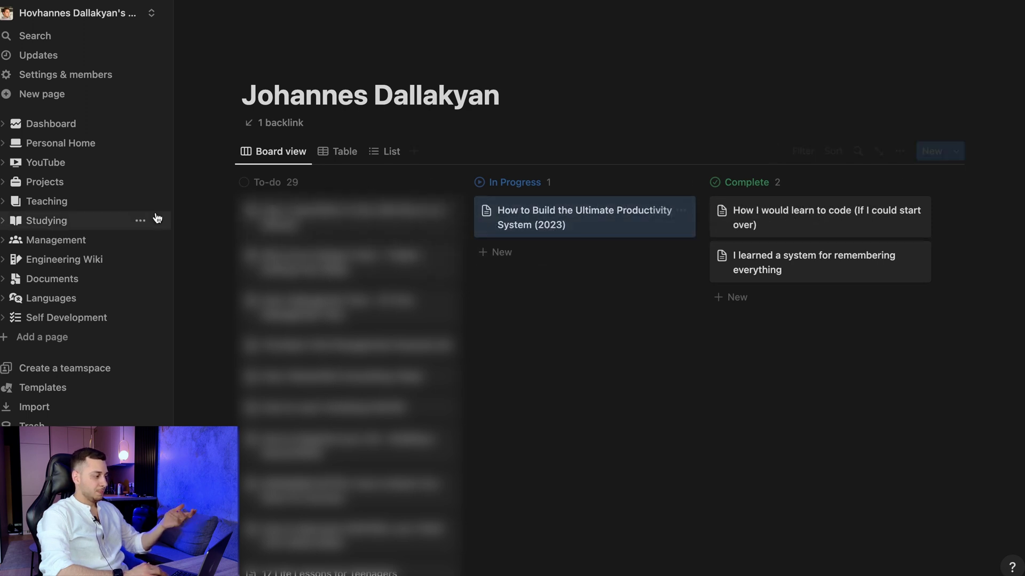
left_click(68, 206)
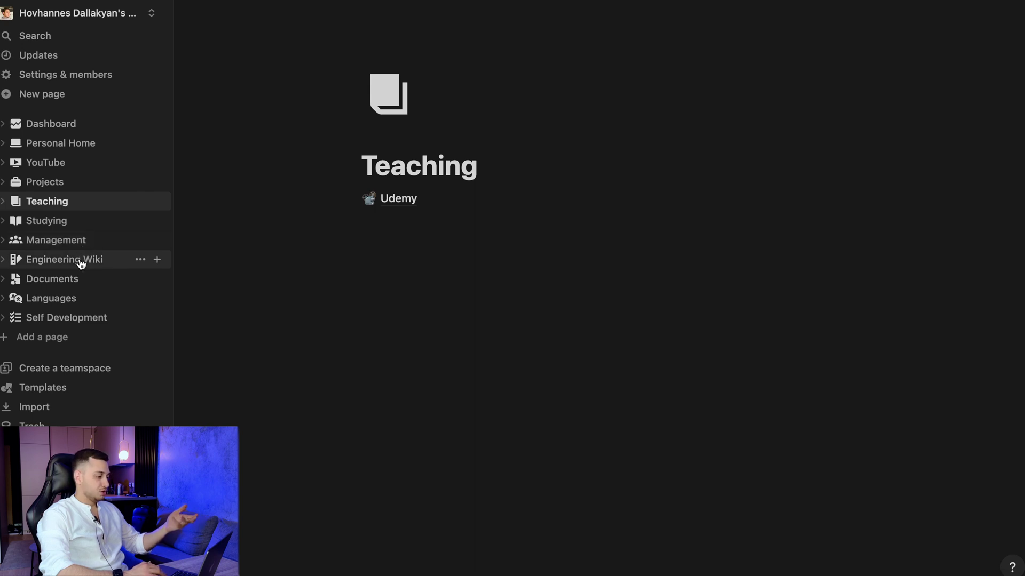
Go from Engineering Wiki through Useful Commands to the yalc command notes
left_click(83, 259)
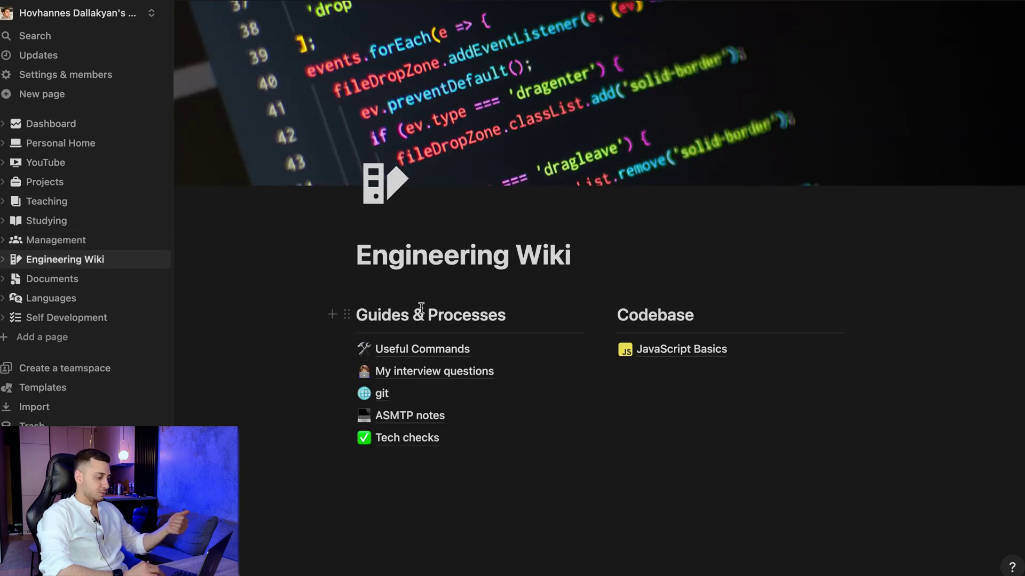
left_click(419, 349)
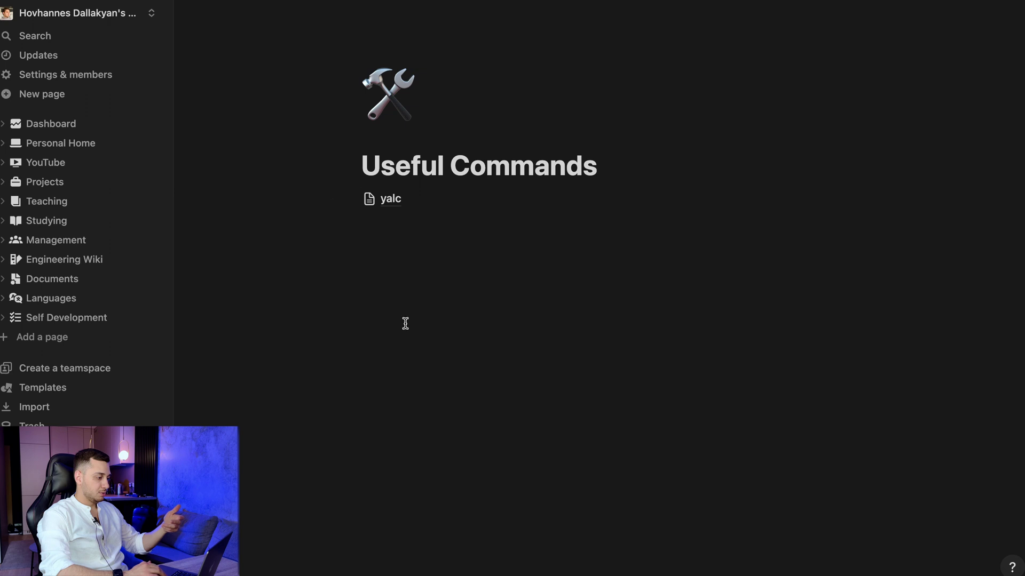
left_click(389, 199)
scroll(456, 311, "down", 3)
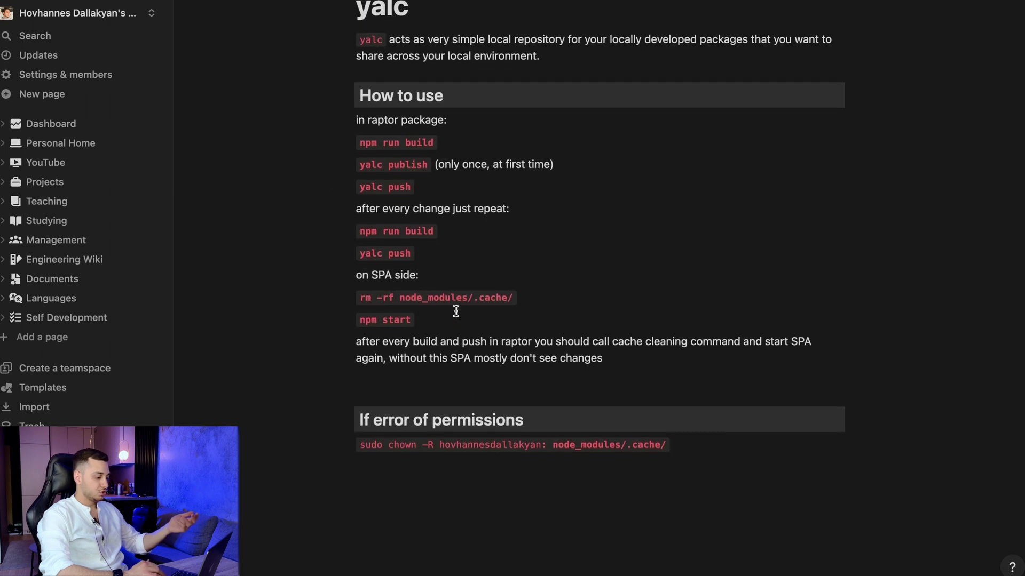
scroll(455, 342, "up", 3)
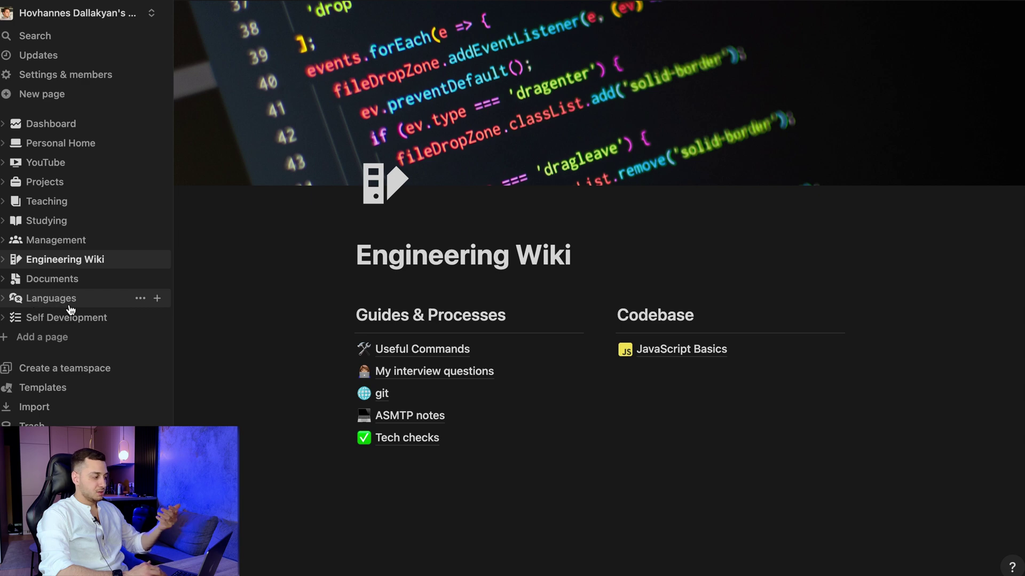
left_click(69, 124)
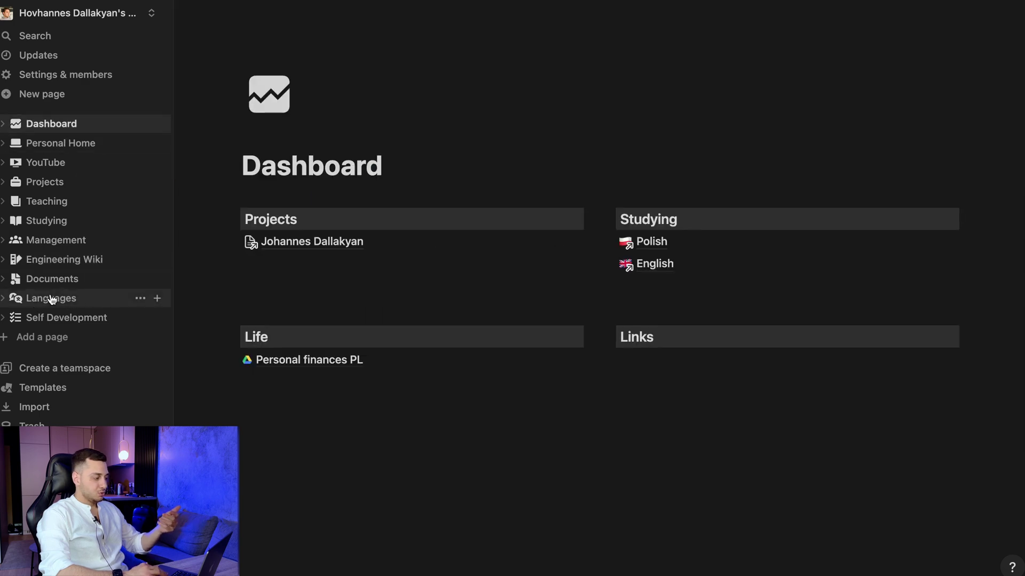
left_click(3, 299)
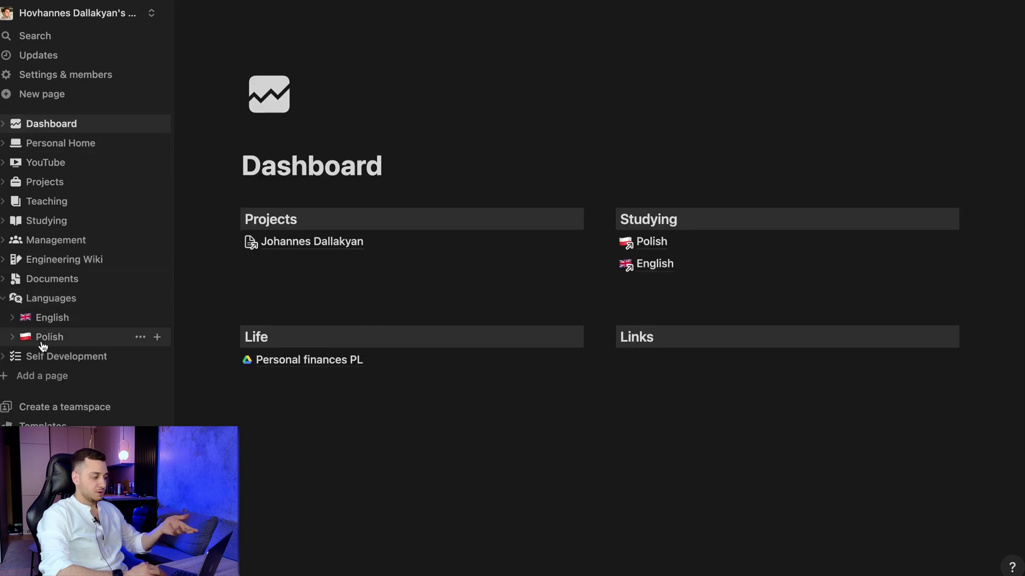
left_click(4, 299)
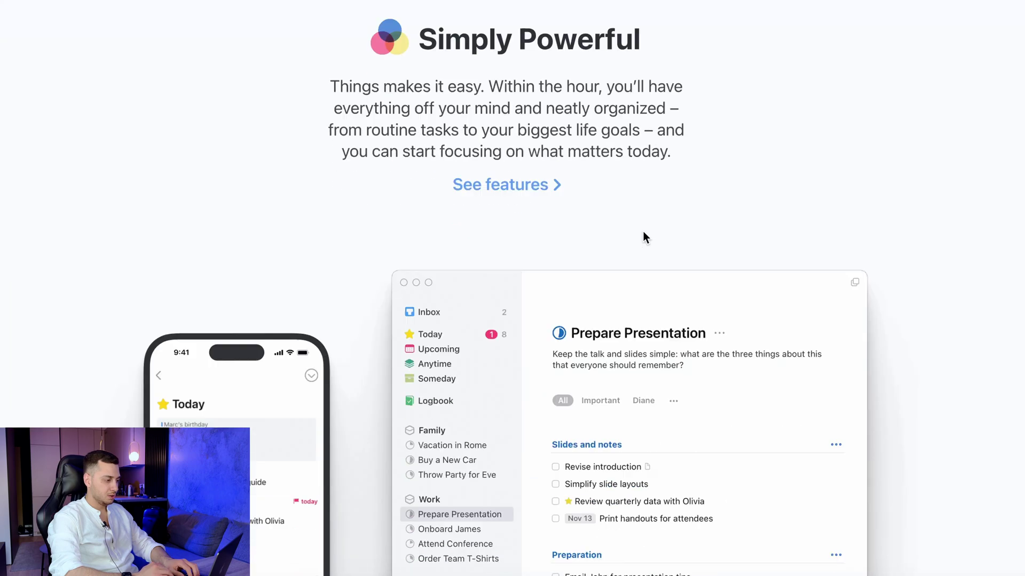
Scroll to the download section and highlight the iPhone & Watch, iPad and Mac titles
scroll(643, 231, "down", 10)
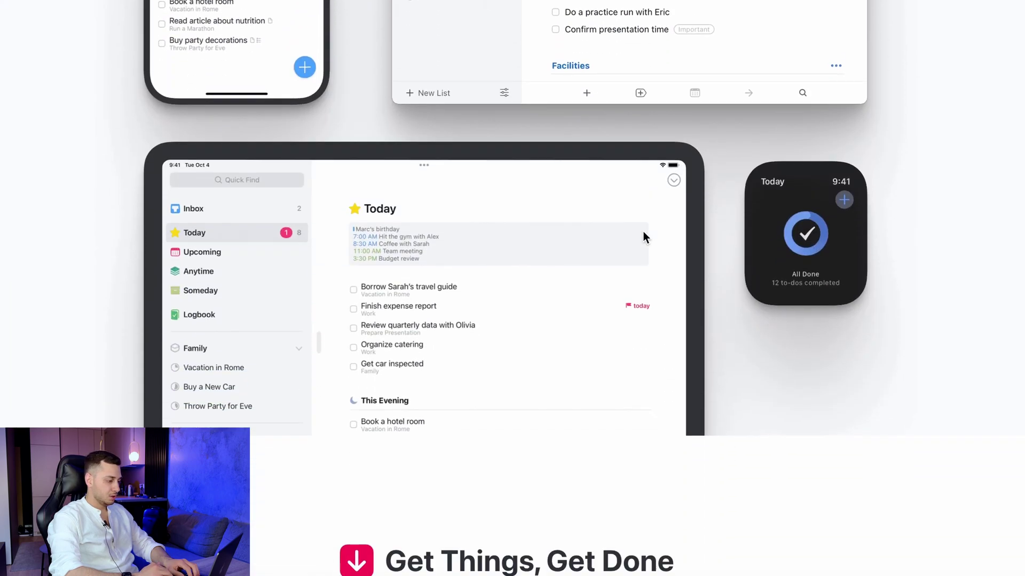
scroll(643, 232, "down", 10)
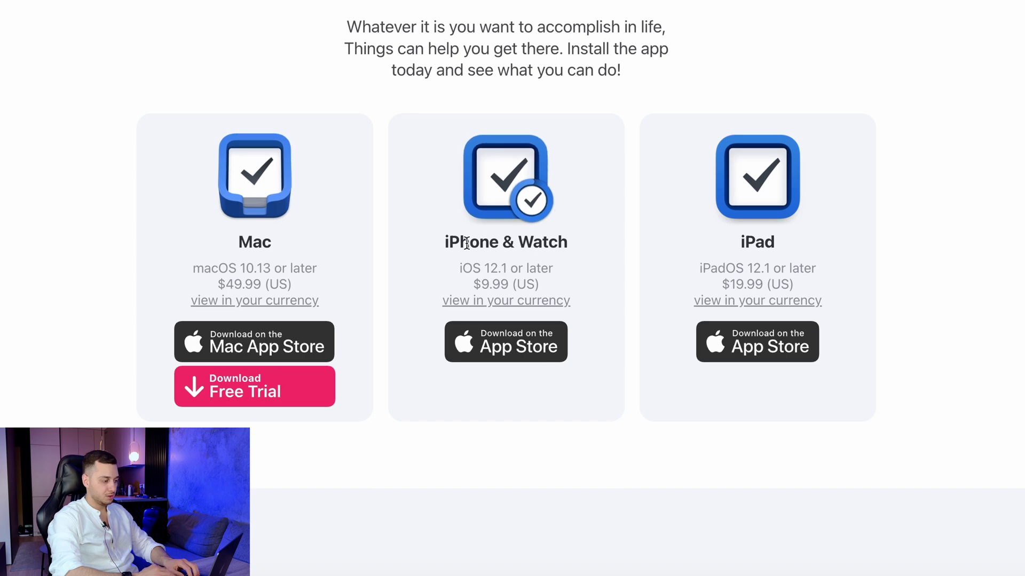
left_click_drag(444, 240, 614, 241)
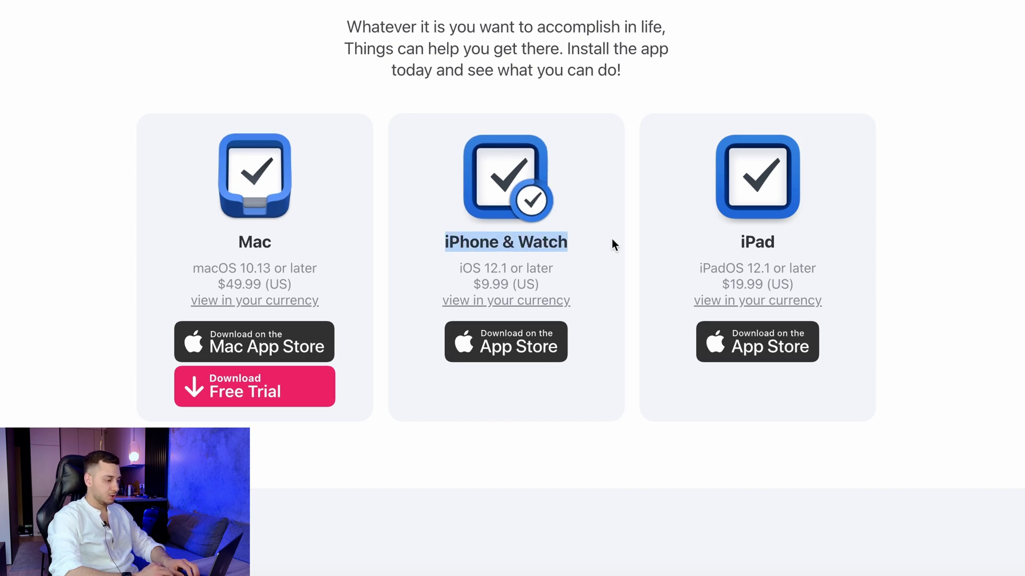
double_click(743, 241)
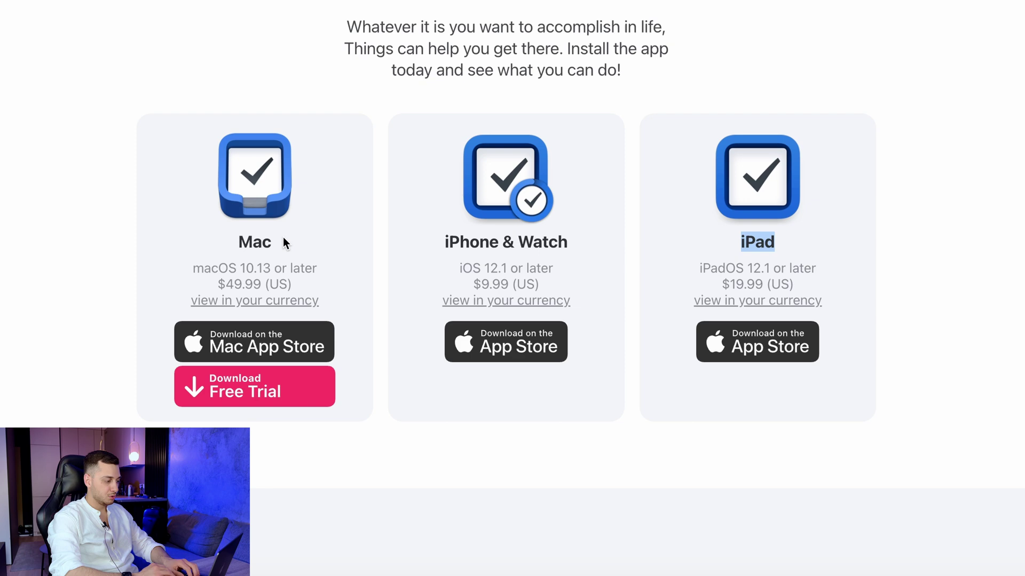
double_click(258, 241)
left_click(308, 249)
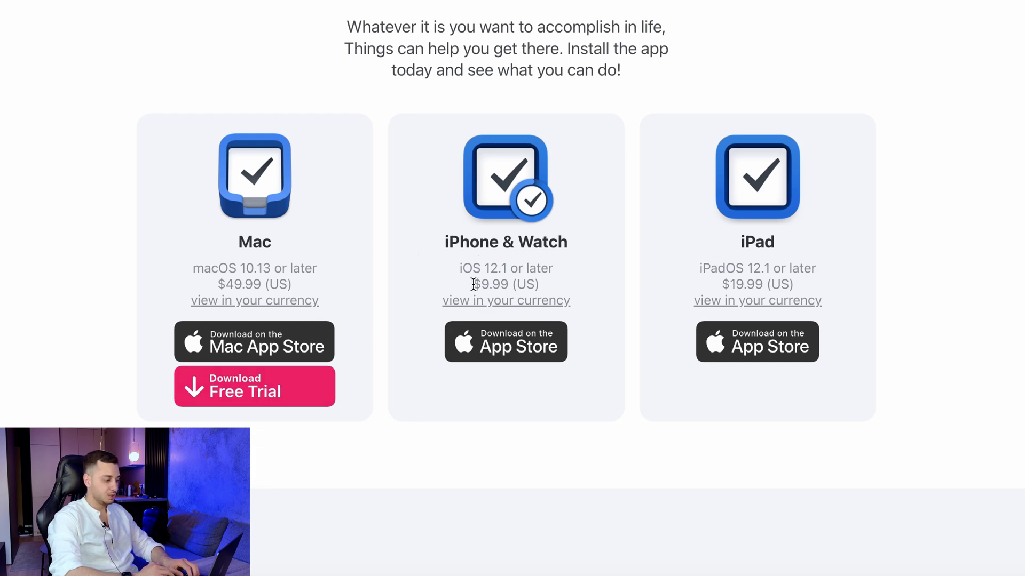
Highlight the iPhone & Watch and Mac prices
left_click_drag(473, 284, 531, 282)
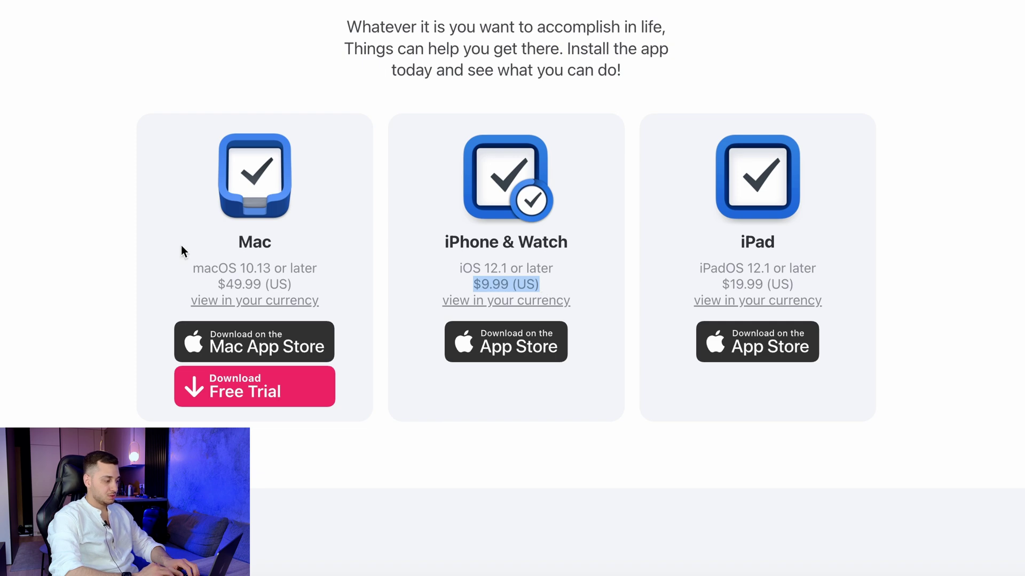
left_click_drag(225, 285, 323, 283)
left_click(324, 283)
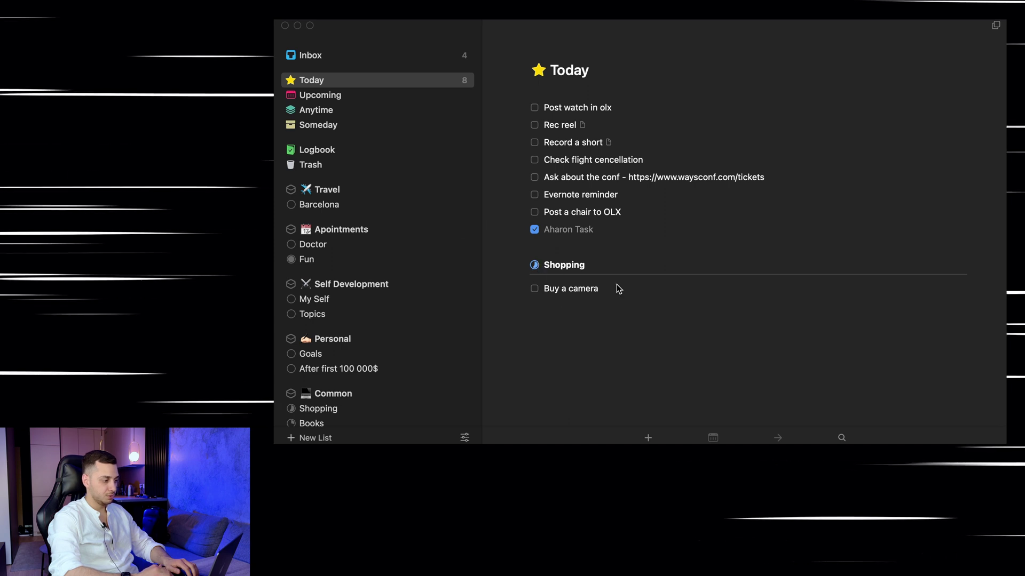
Open the Buy a camera to-do and schedule it for This Evening
scroll(323, 374, "down", 2)
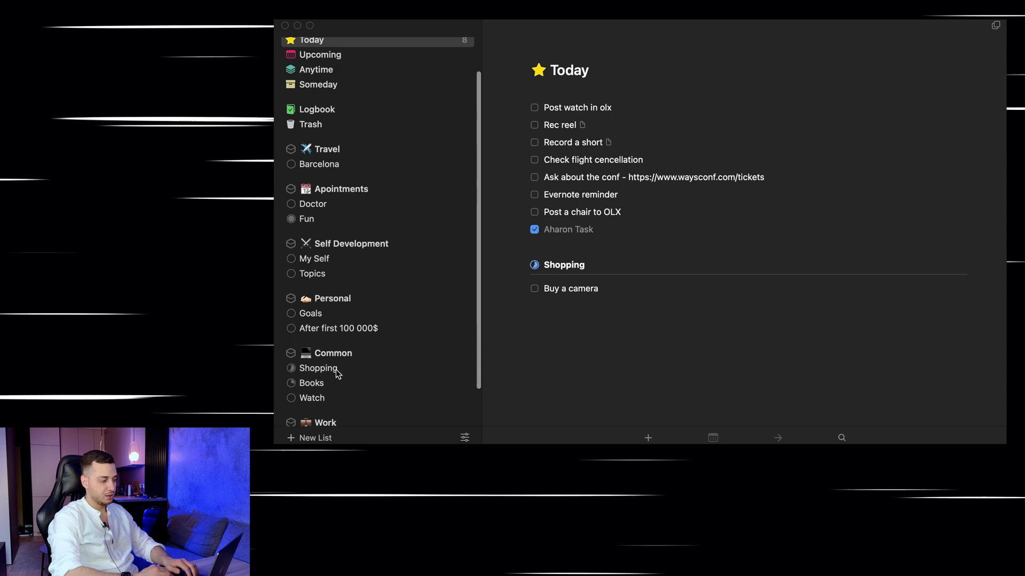
left_click(627, 289)
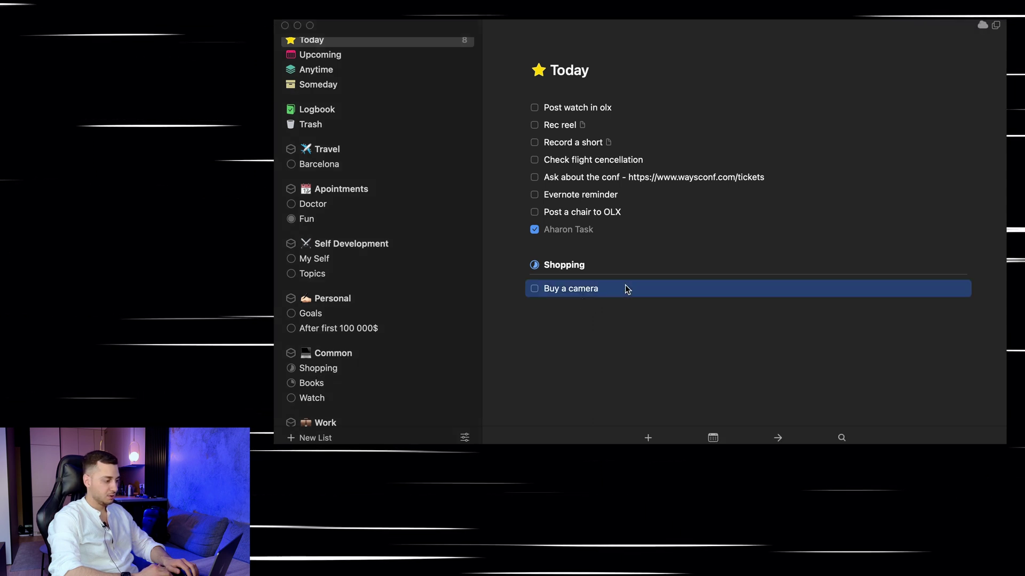
double_click(627, 289)
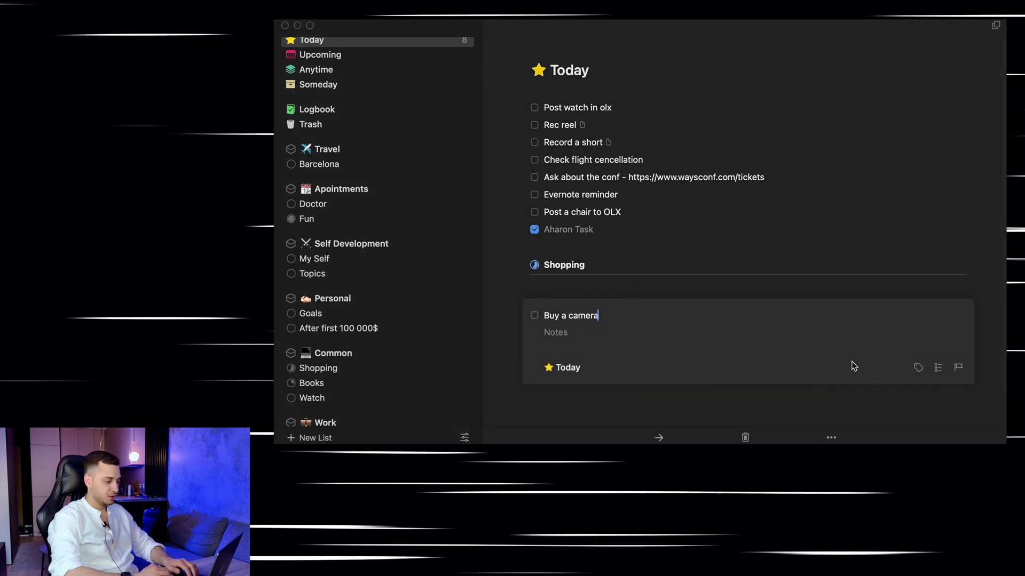
left_click(583, 368)
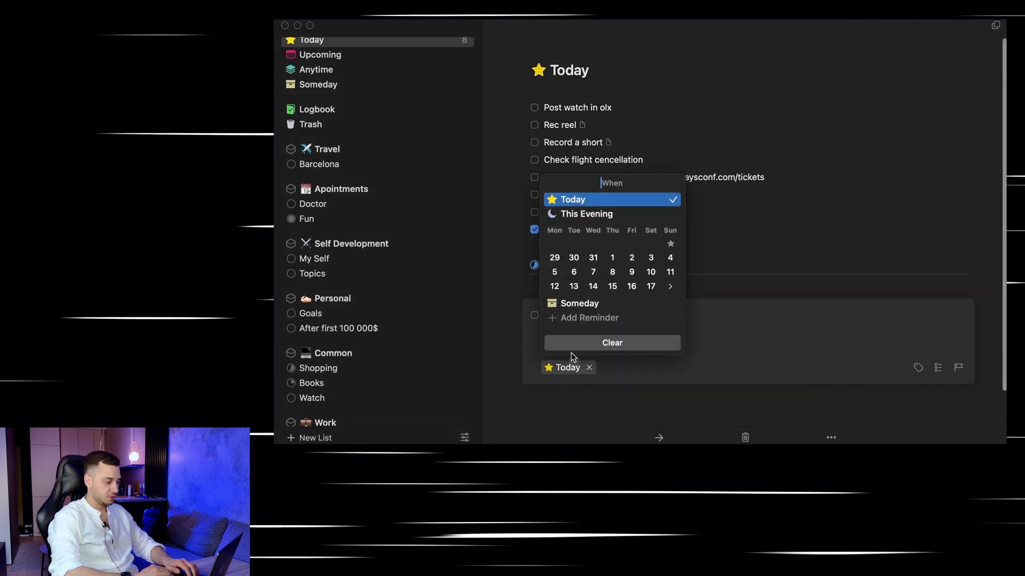
left_click(590, 214)
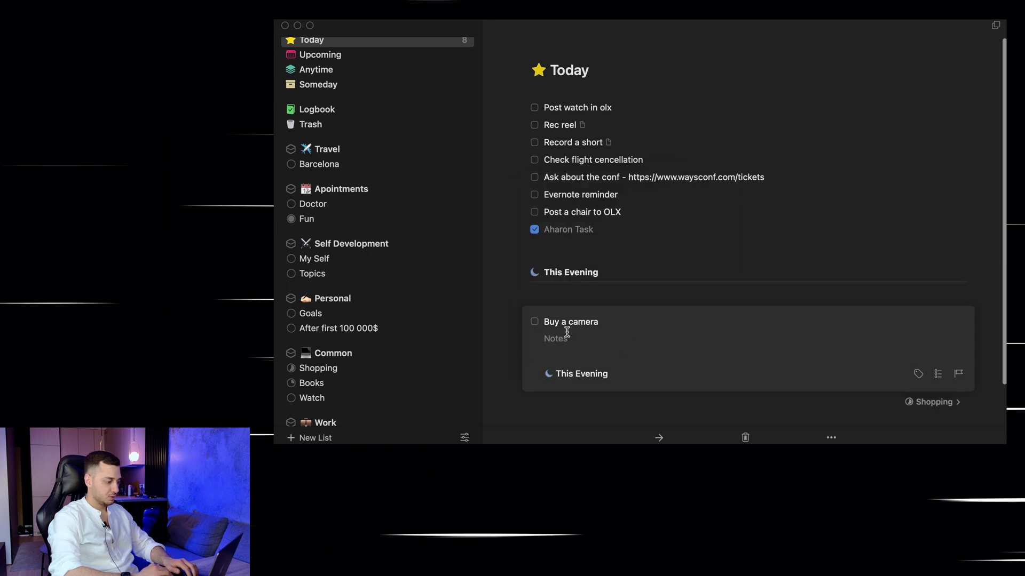
Move Buy a camera back to Today, close it, and mark it done then not done
left_click(587, 380)
left_click(585, 205)
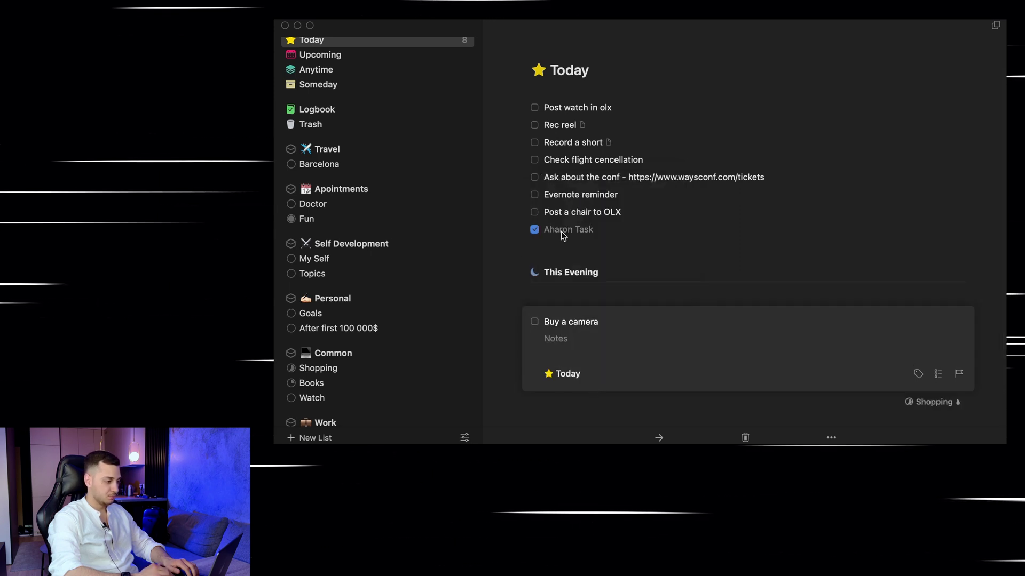
left_click(492, 277)
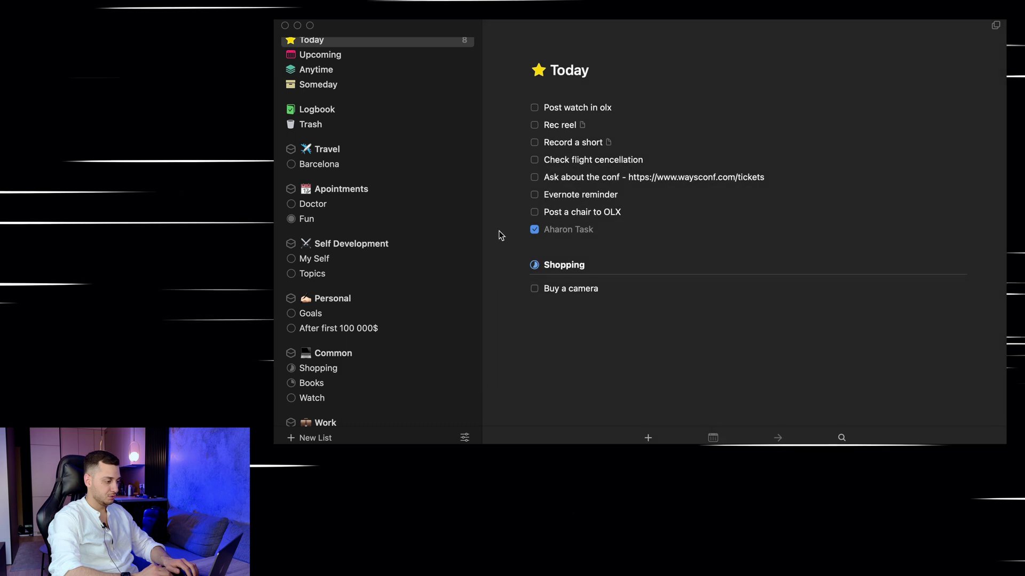
left_click(534, 289)
left_click(535, 288)
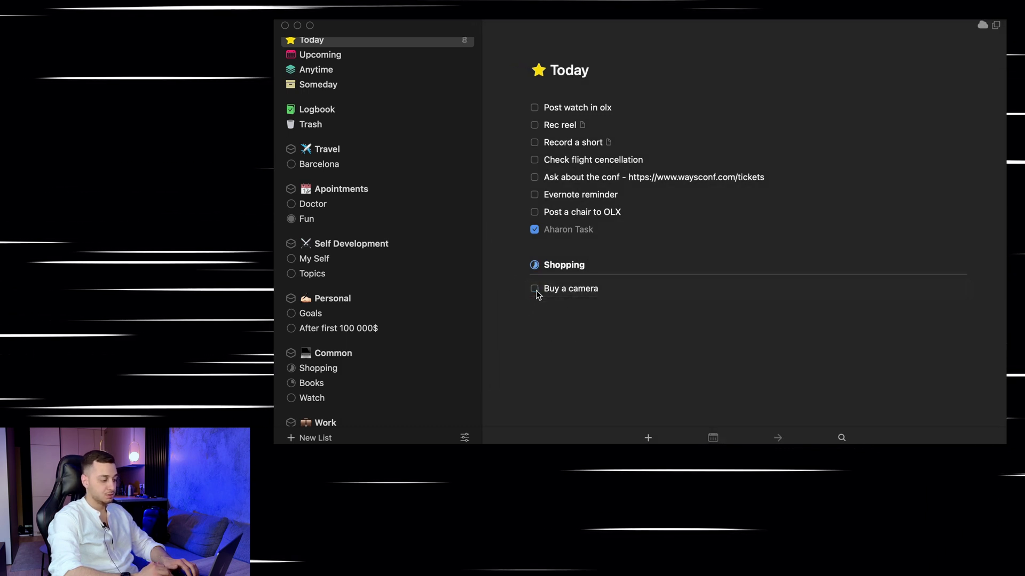
scroll(386, 132, "up", 2)
Glance at Upcoming, return to Today, then open the Barcelona project under Travel
left_click(373, 95)
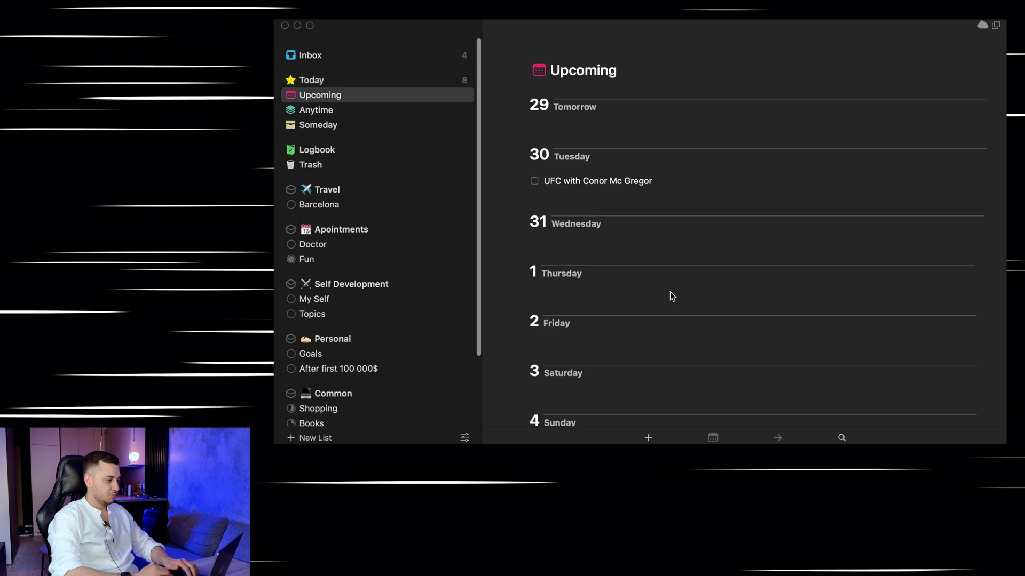
scroll(670, 294, "down", 1)
scroll(699, 335, "up", 1)
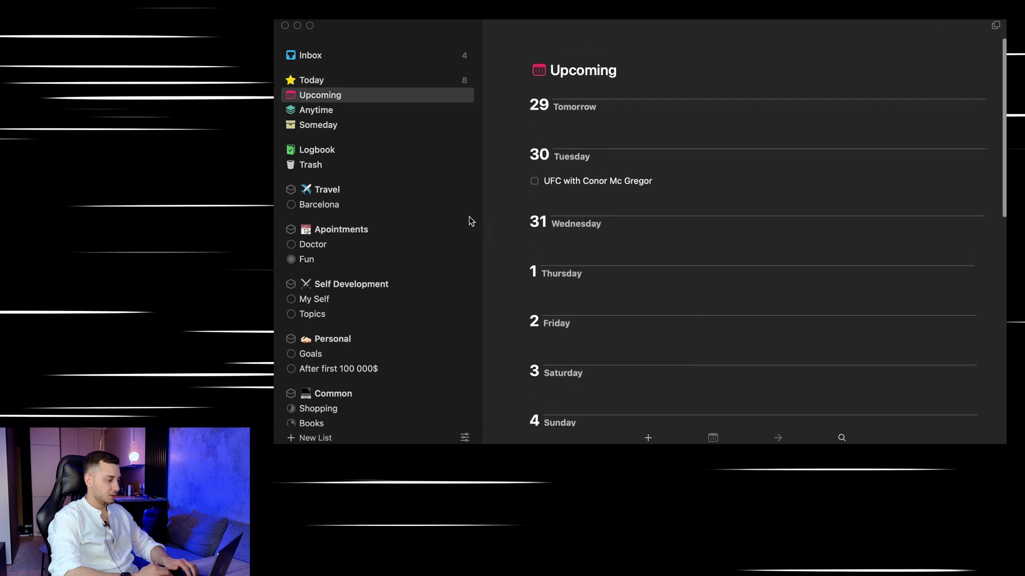
left_click(362, 81)
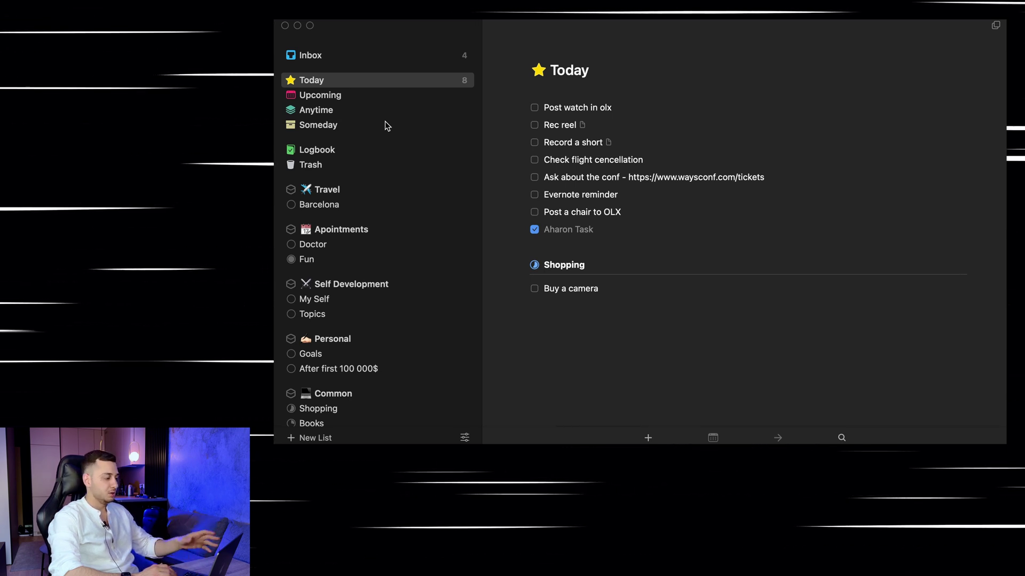
scroll(374, 128, "down", 3)
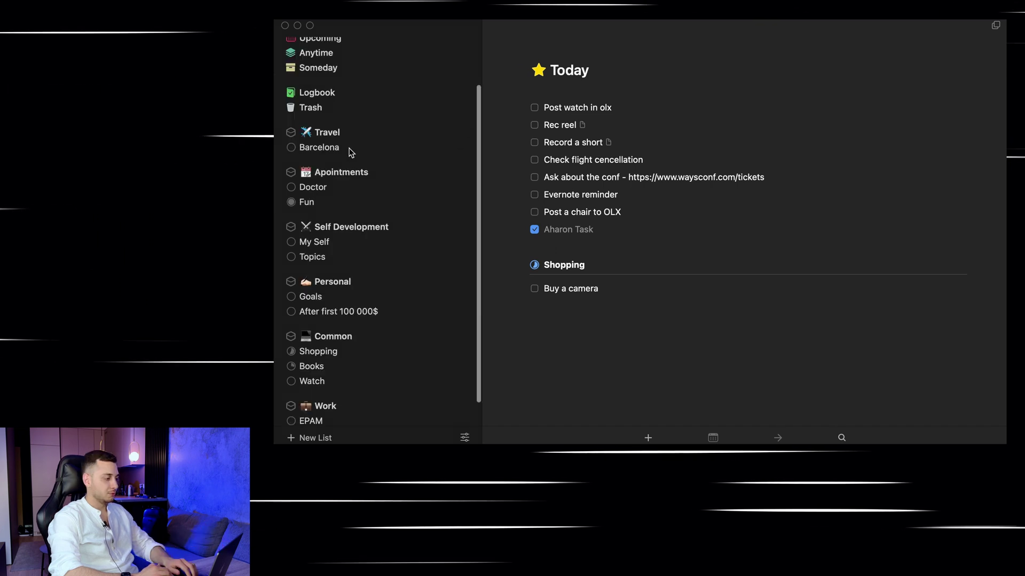
left_click(351, 151)
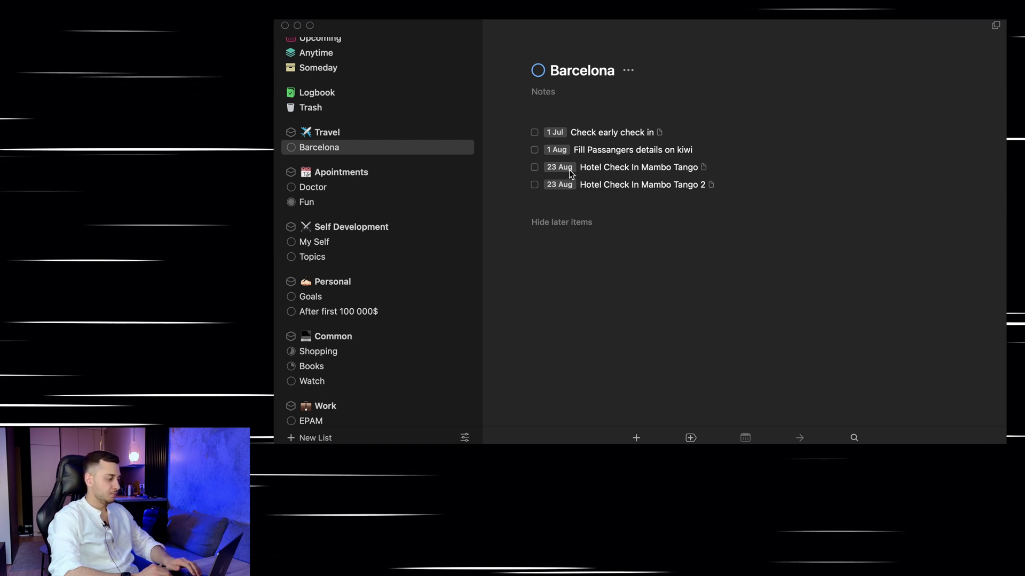
scroll(342, 283, "down", 2)
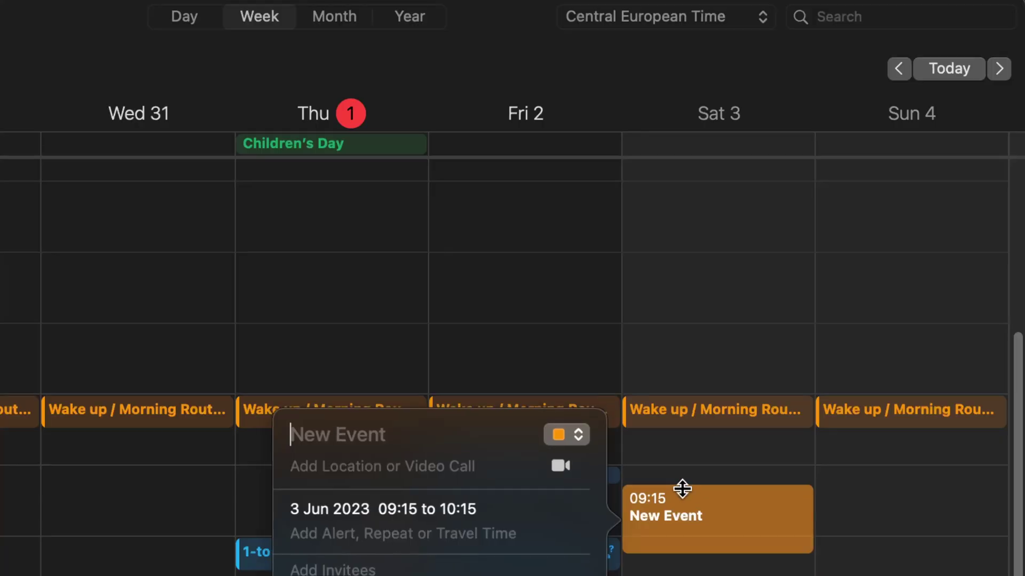
Title the new Saturday 3 June event 'Do some work!' and move it to start at 09:00
type("Do some work!")
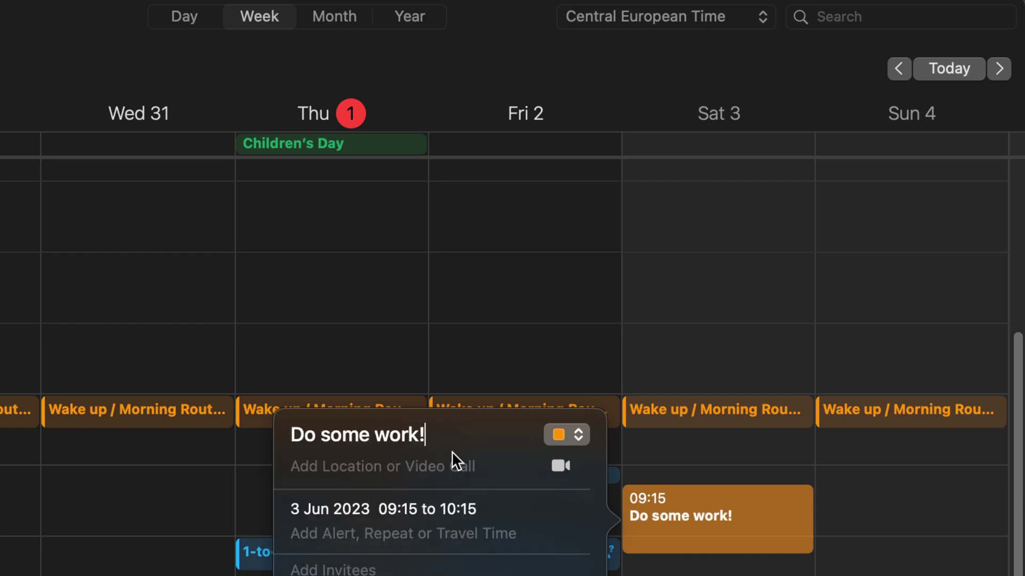
left_click(677, 442)
left_click_drag(684, 503, 683, 480)
left_click(693, 459)
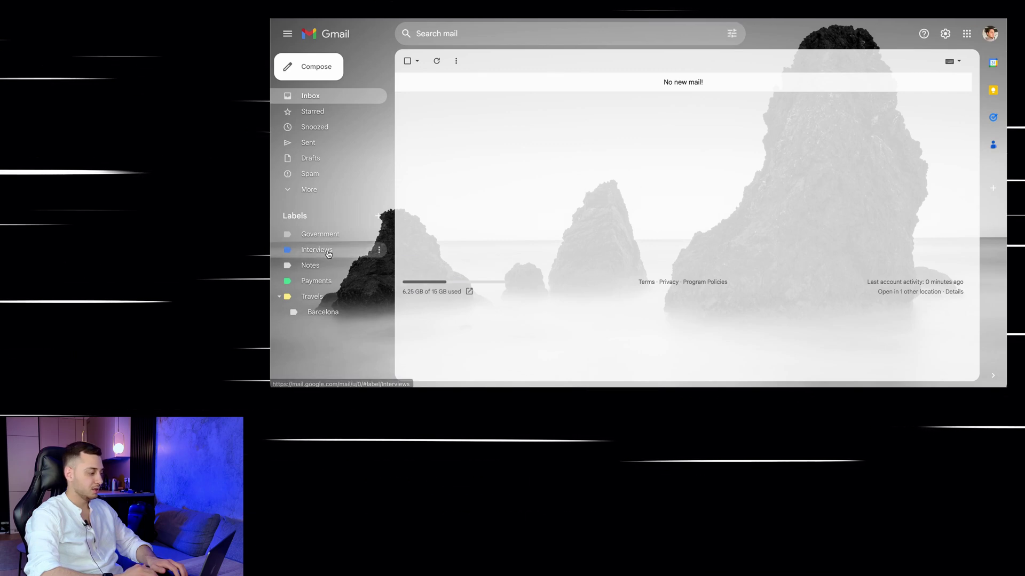
Drag an Airbnb conversation from the Barcelona label onto Payments, then view Payments
left_click(357, 316)
left_click(330, 312)
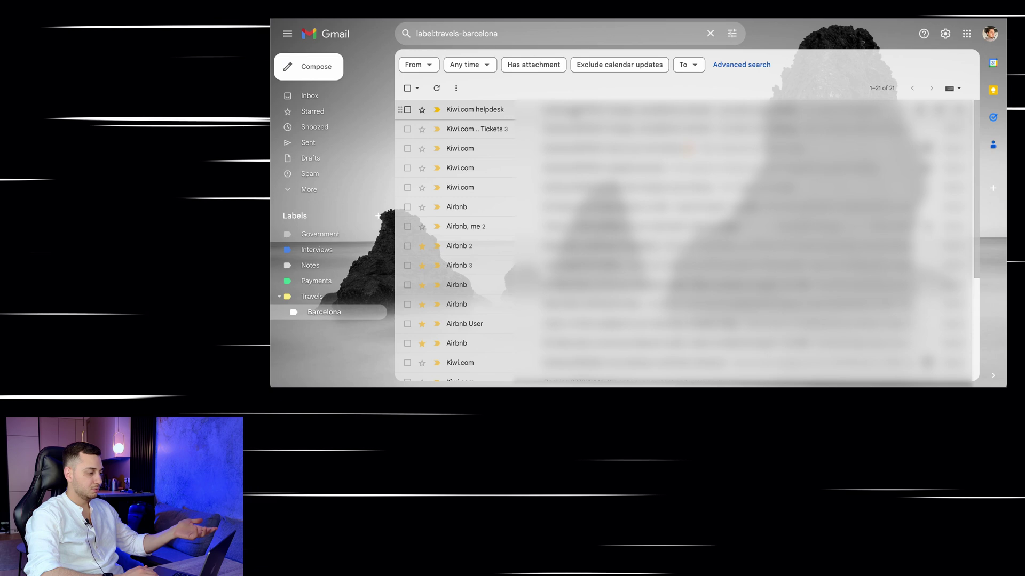
scroll(683, 240, "down", 3)
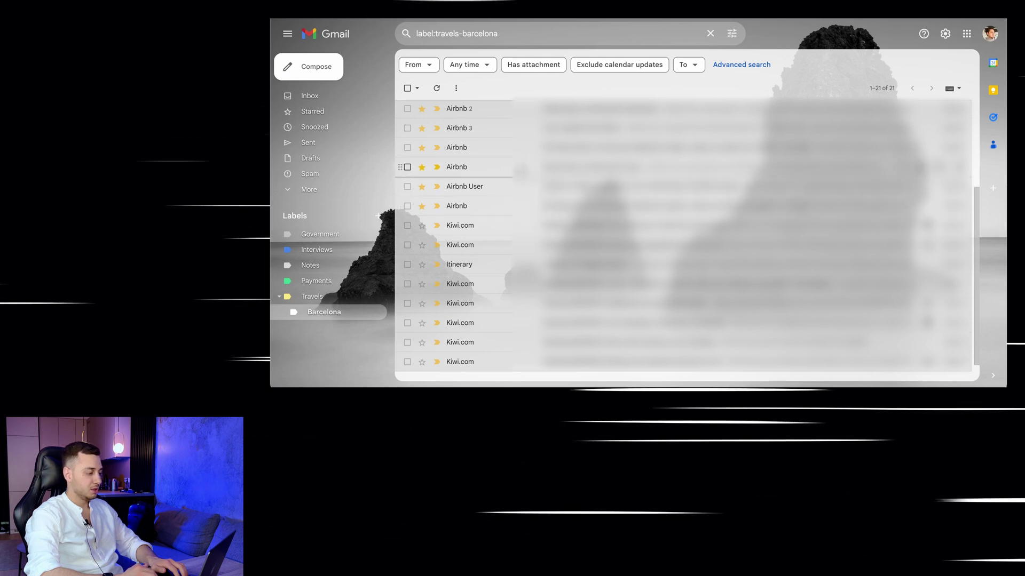
left_click_drag(525, 168, 324, 289)
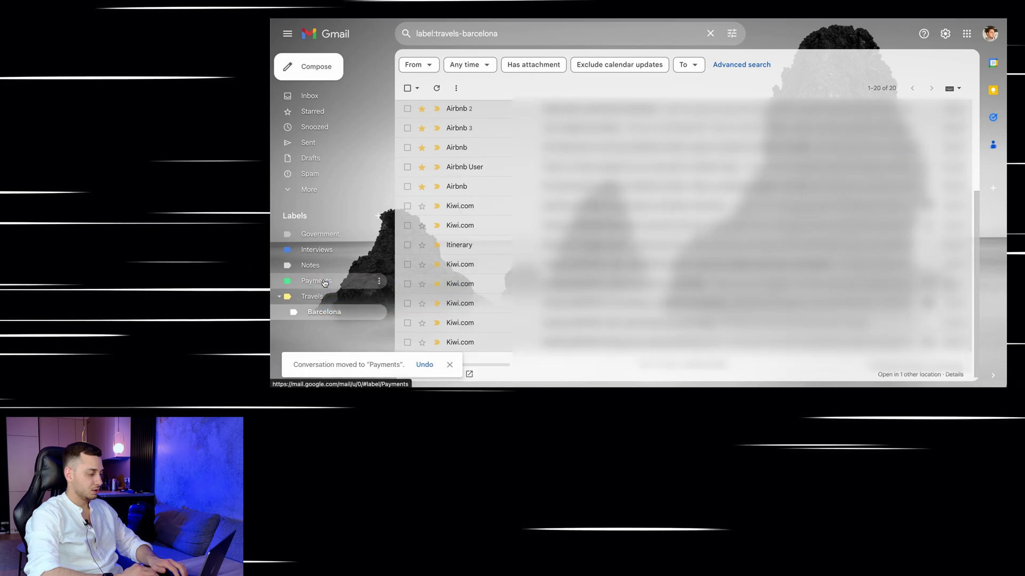
left_click(335, 280)
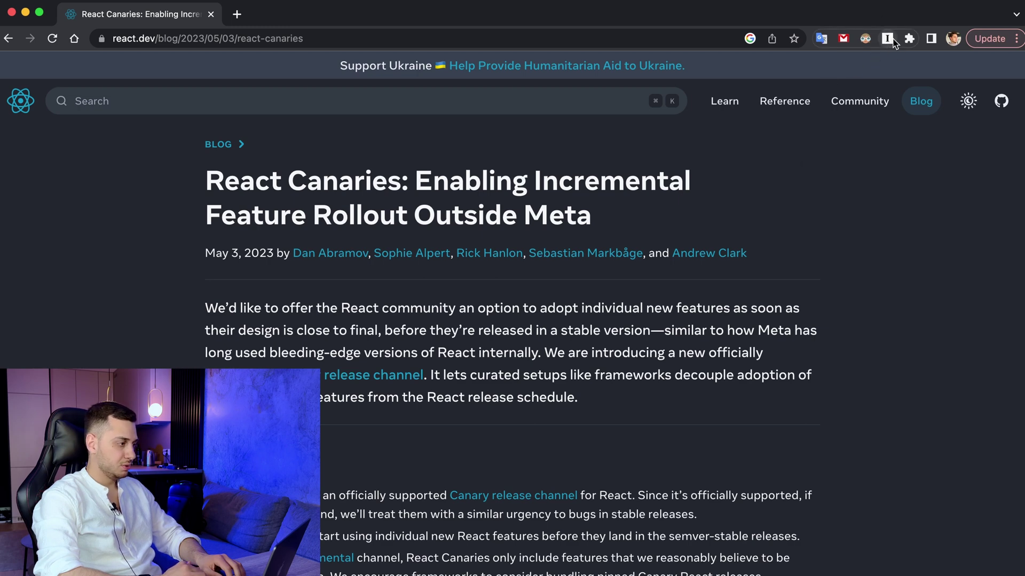
Skim the React Canaries post and save it with the Instapaper extension
scroll(480, 208, "down", 15)
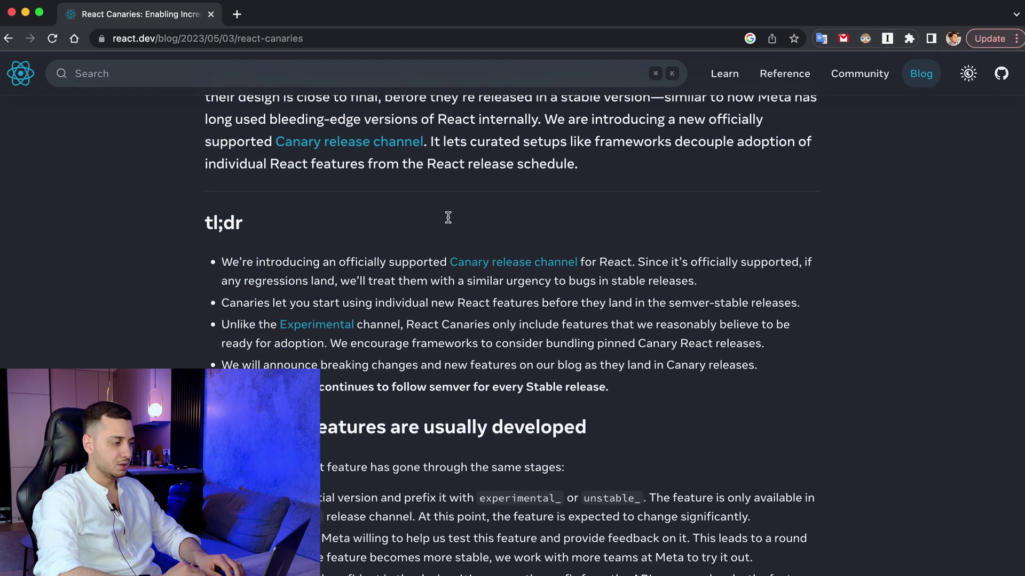
scroll(448, 217, "up", 15)
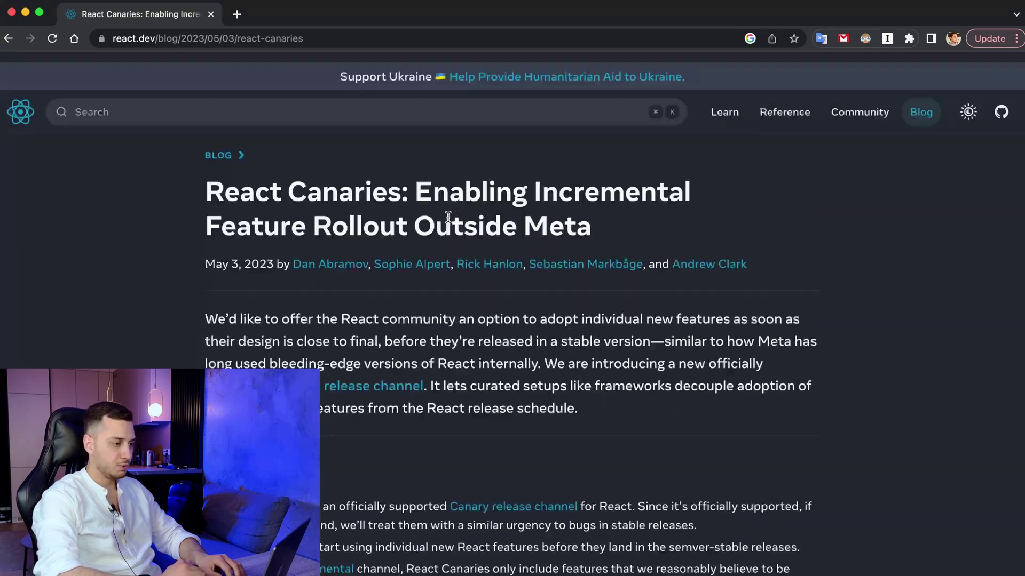
left_click(887, 38)
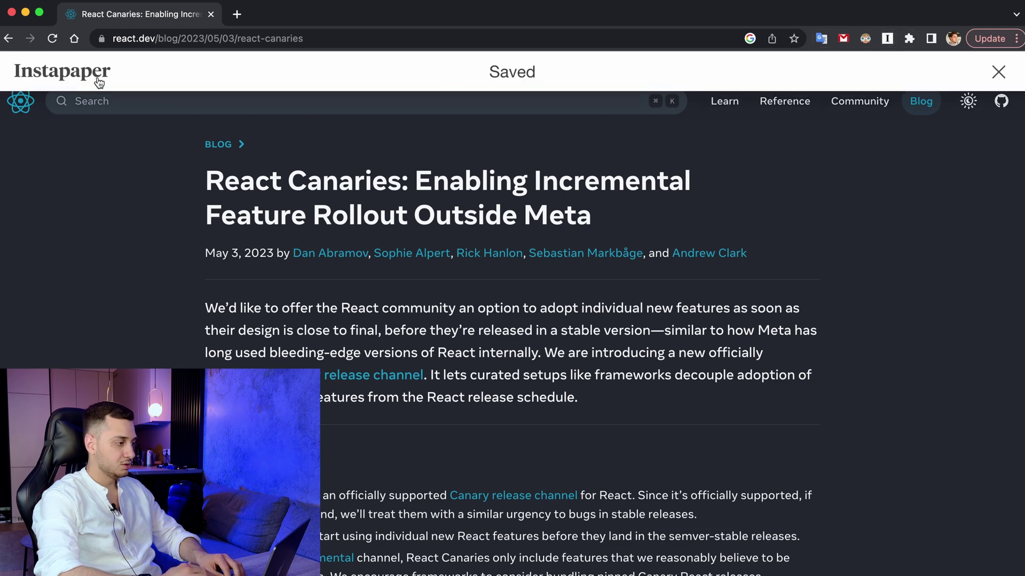
Load instapaper.com/u in a new tab
left_click(237, 14)
type("instapaper.com/u")
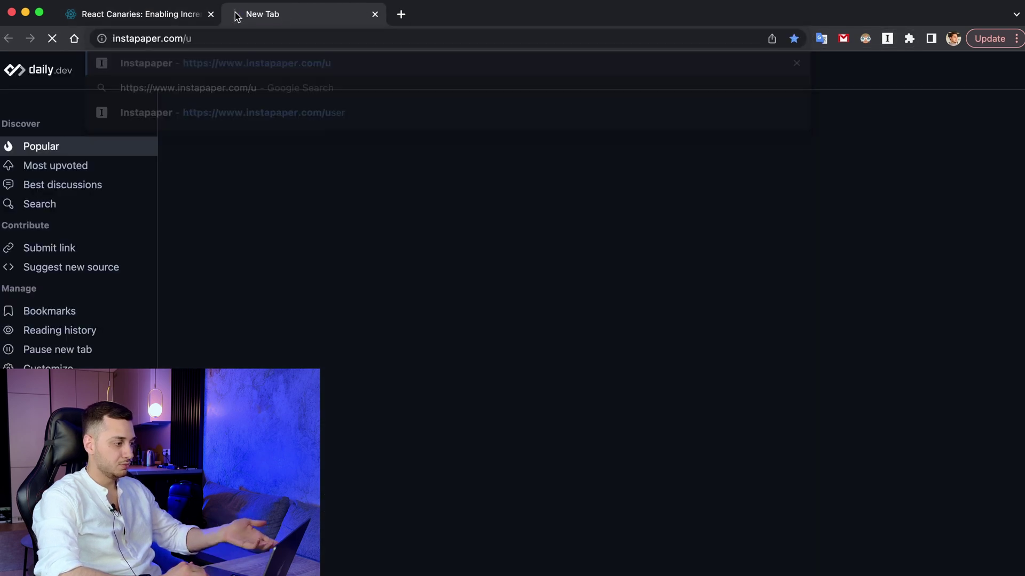
key("Return")
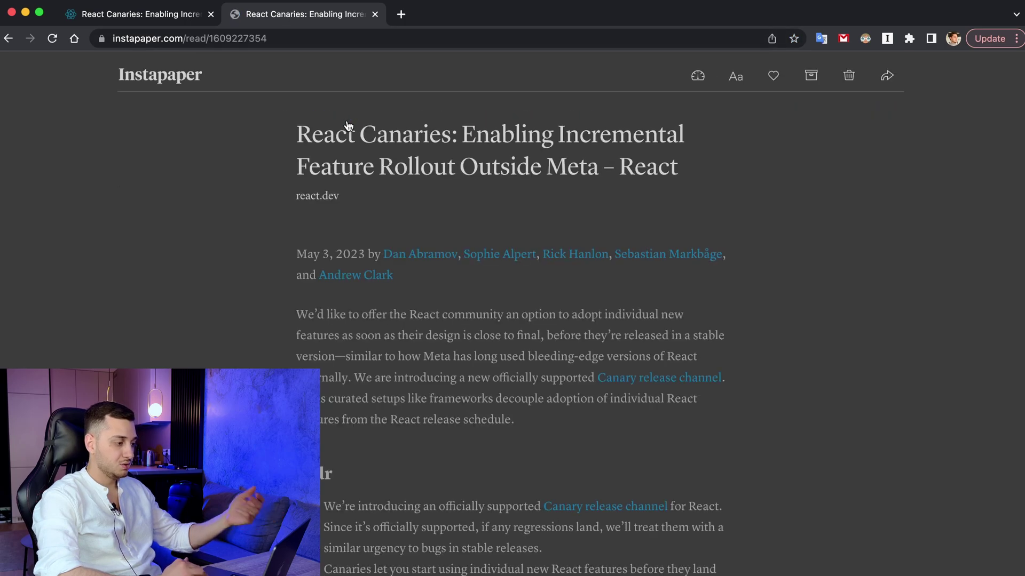
Scroll through the React Canaries article, then return to the Instapaper Home list
scroll(412, 288, "down", 20)
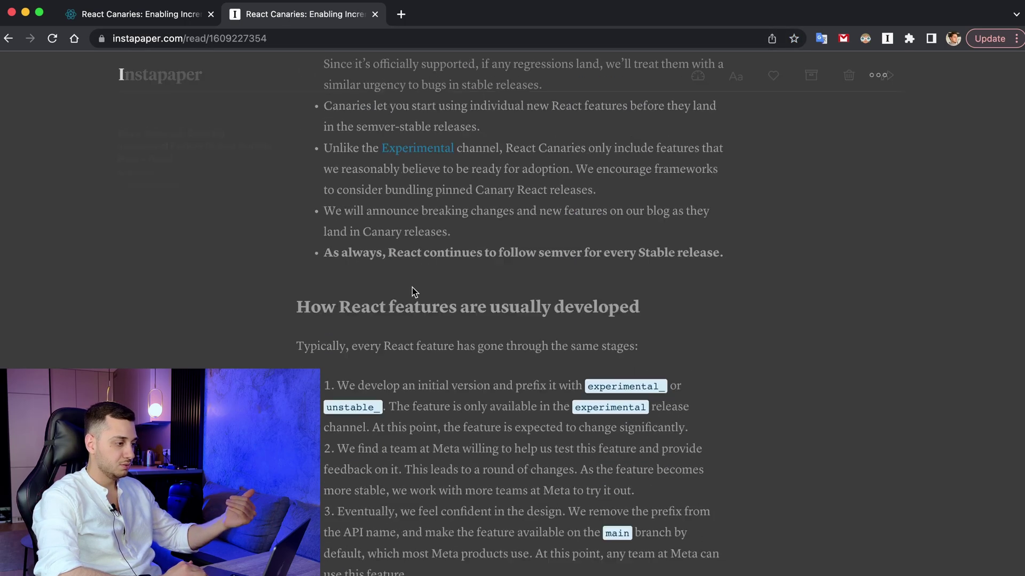
scroll(412, 288, "down", 10)
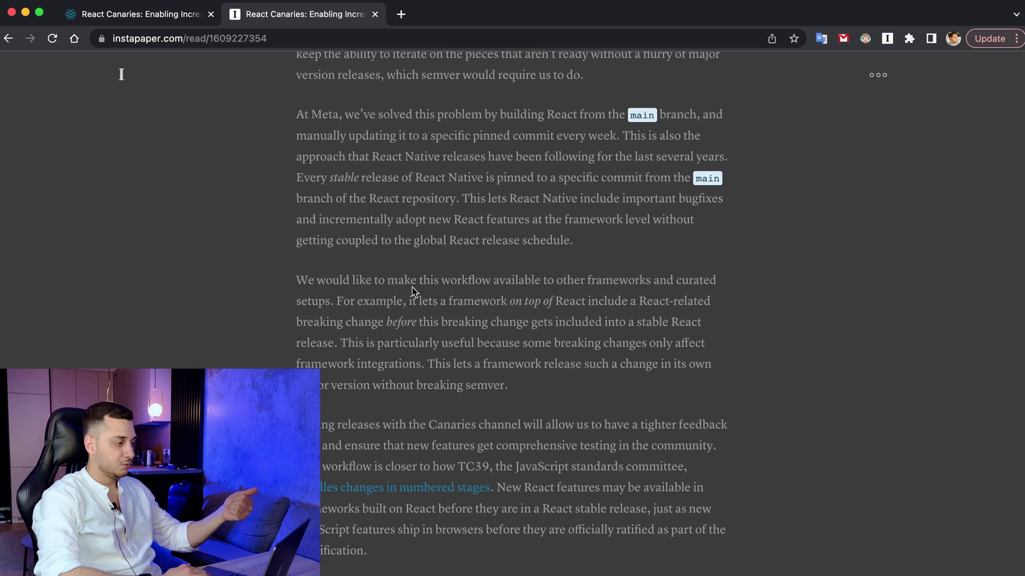
scroll(411, 290, "down", 3)
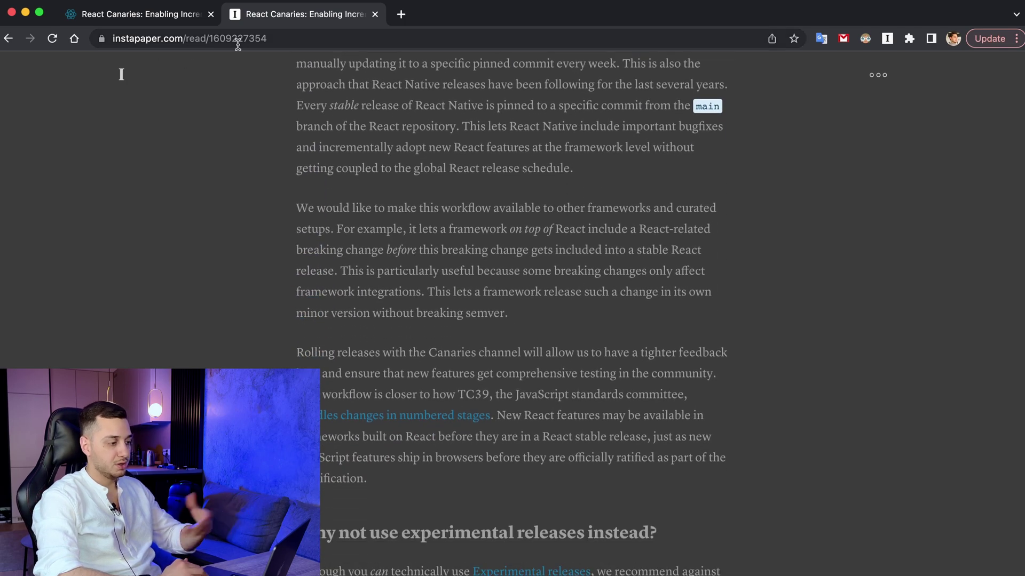
scroll(577, 528, "down", 15)
scroll(579, 358, "down", 2)
scroll(579, 357, "up", 15)
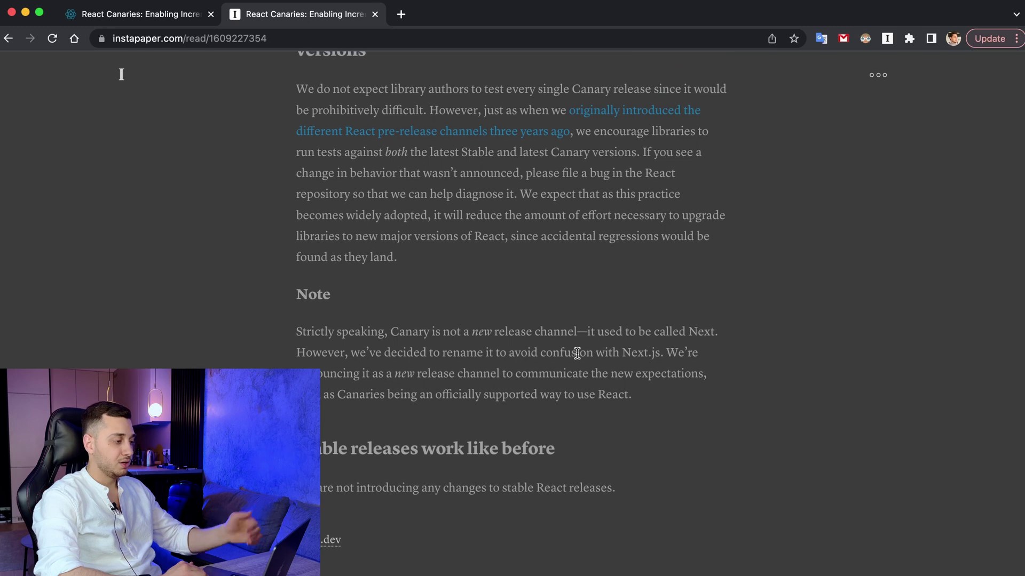
left_click(156, 73)
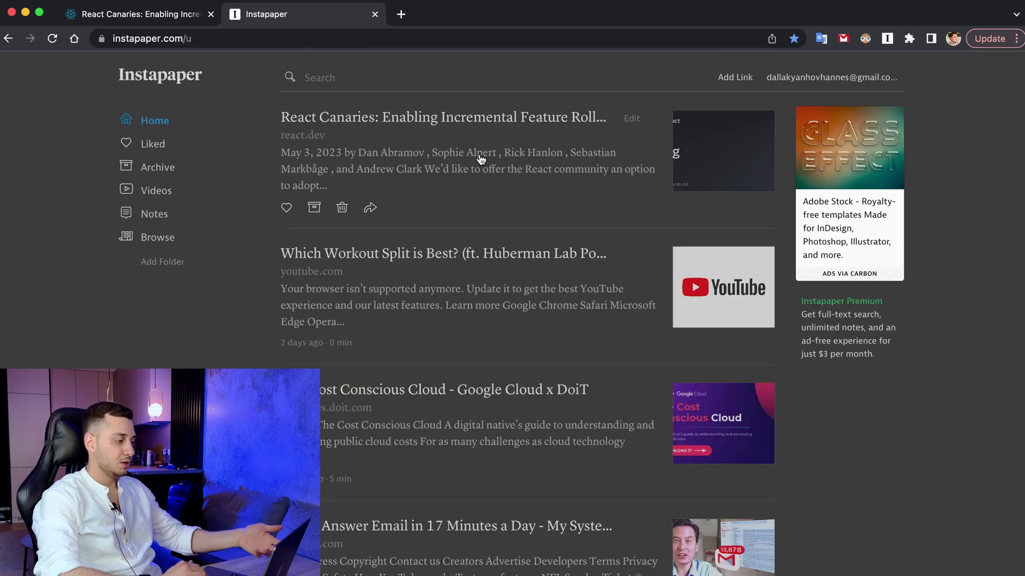